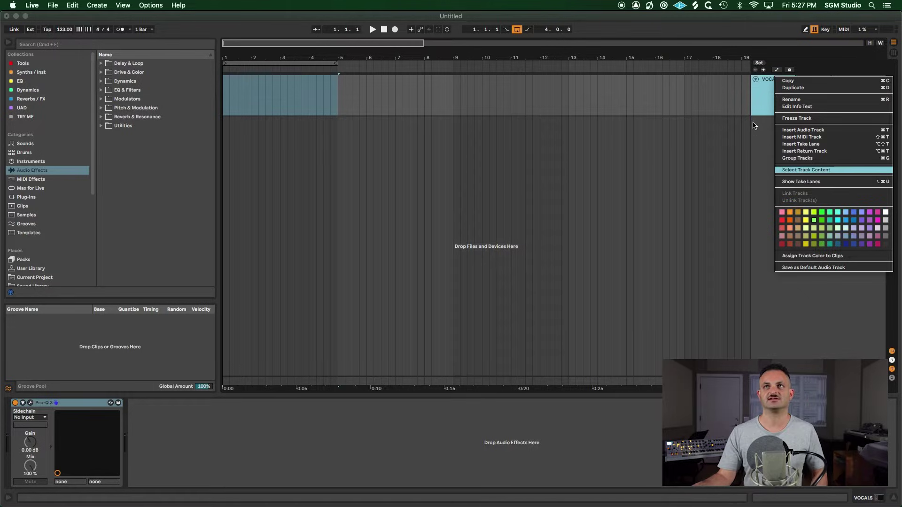
Record looped takes on the armed VOCALS track over bars 1 to 5, and stop the recording
{"action": "left_click", "coordinate": [761, 110]}
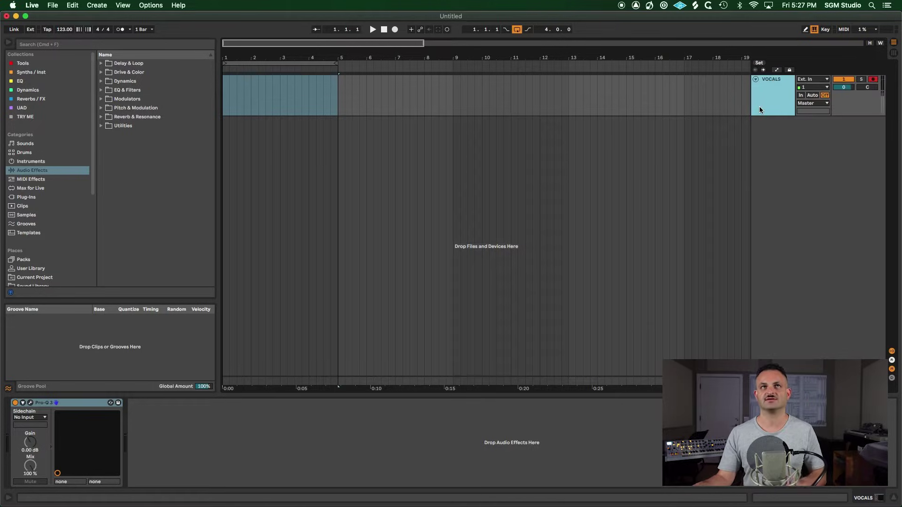
{"action": "left_click", "coordinate": [395, 29]}
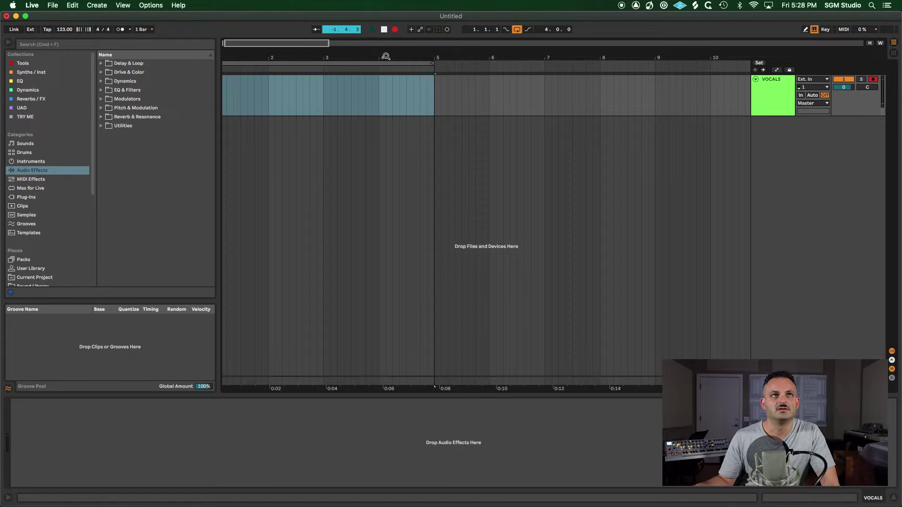
{"action": "left_click_drag", "start_coordinate": [387, 56], "coordinate": [304, 55]}
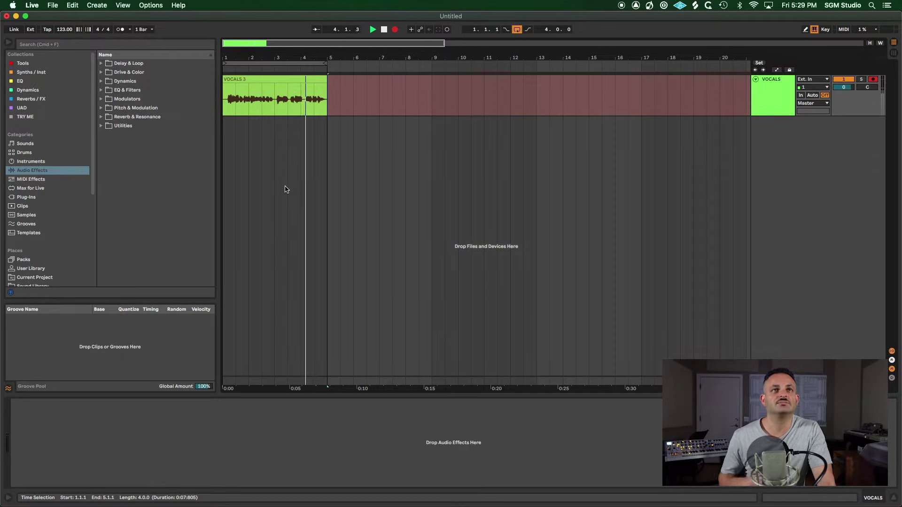
{"action": "key", "text": "space"}
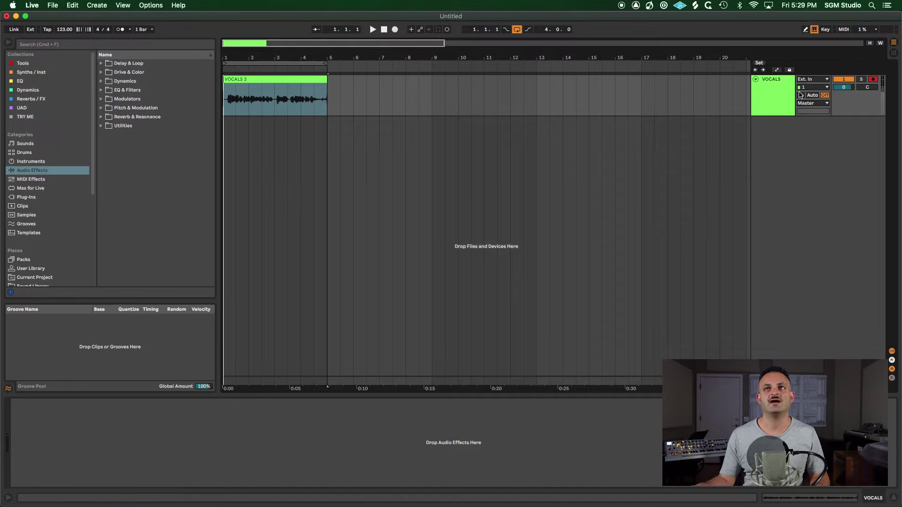
Show the take lanes of the VOCALS track
{"action": "right_click", "coordinate": [775, 93]}
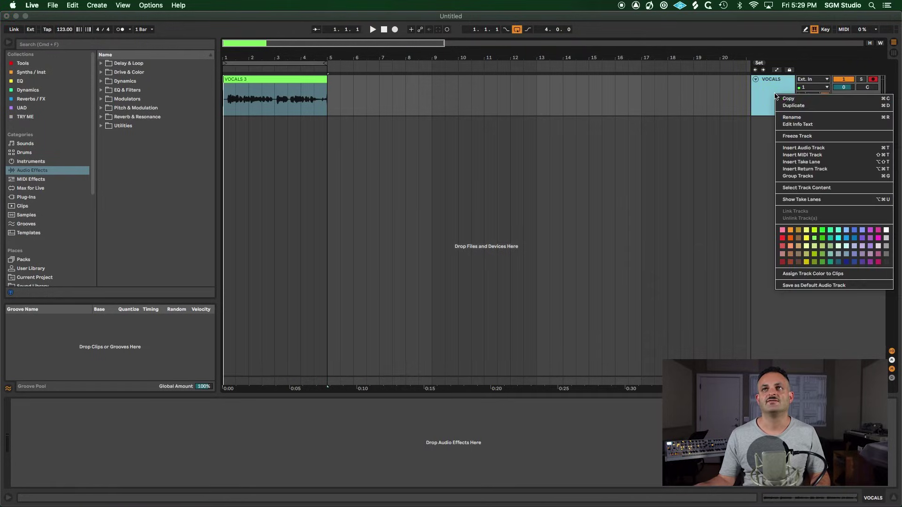
{"action": "left_click", "coordinate": [784, 199]}
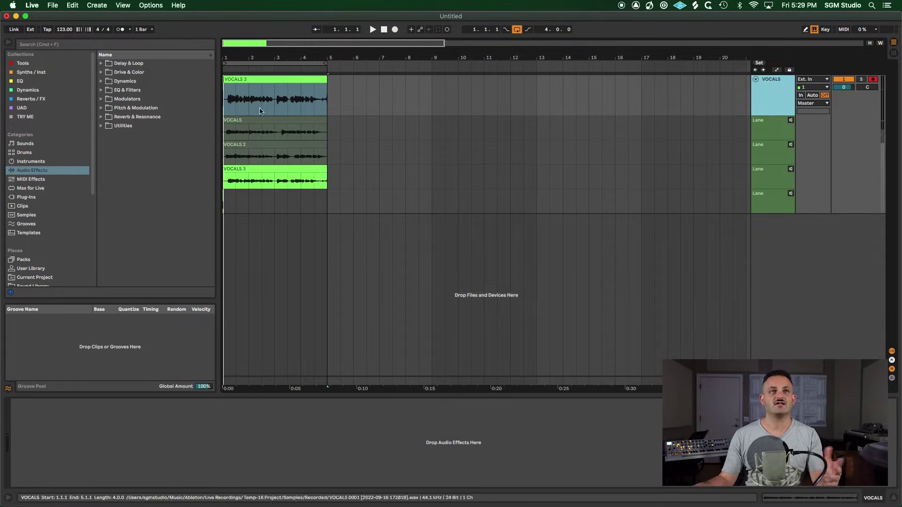
{"action": "left_click_drag", "start_coordinate": [242, 57], "coordinate": [242, 113]}
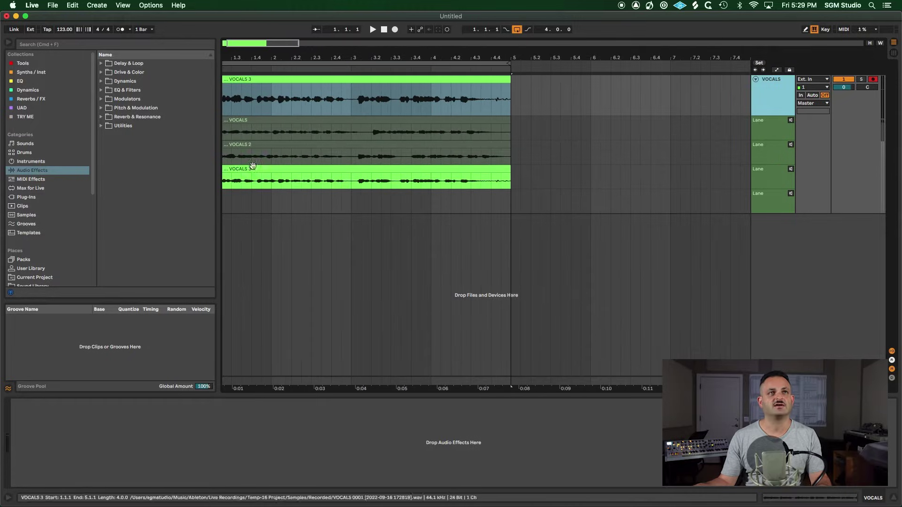
Audition the first take lane and stop playback after listening to it
{"action": "left_click", "coordinate": [790, 121]}
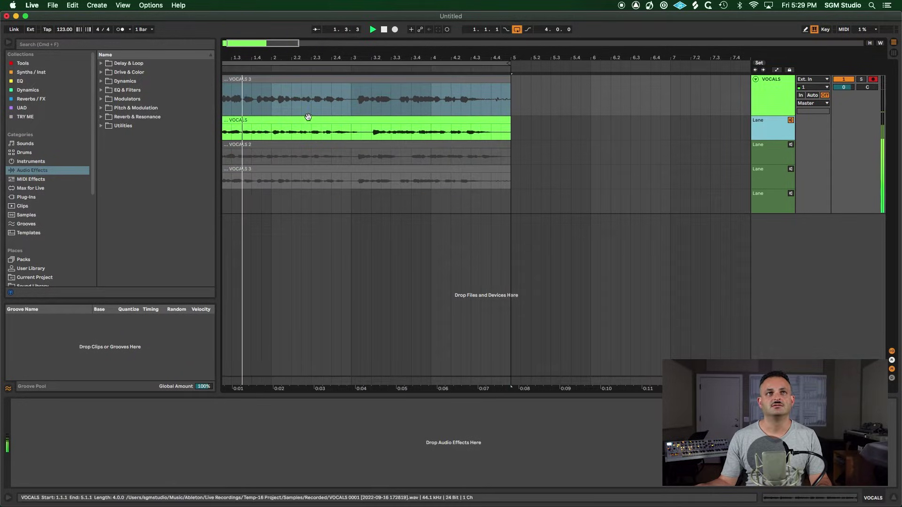
{"action": "scroll", "coordinate": [380, 170], "scroll_direction": "left", "scroll_amount": 2}
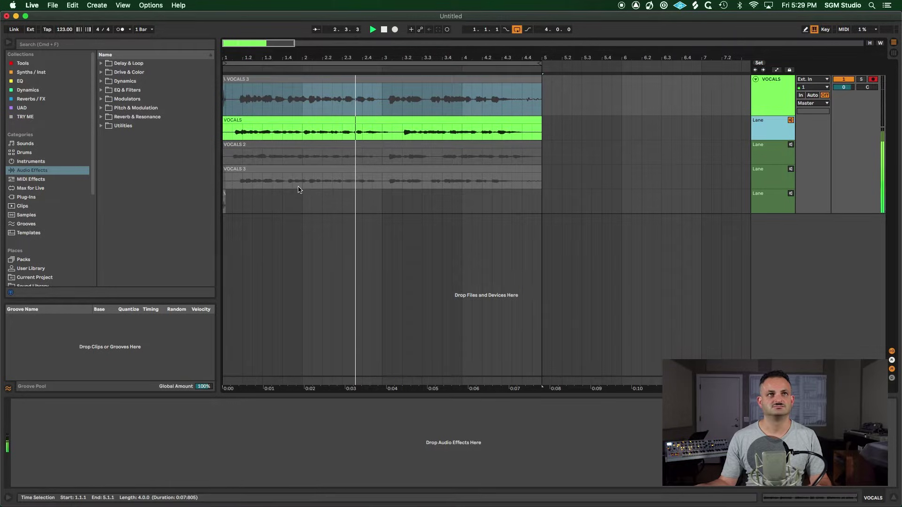
{"action": "key", "text": "space"}
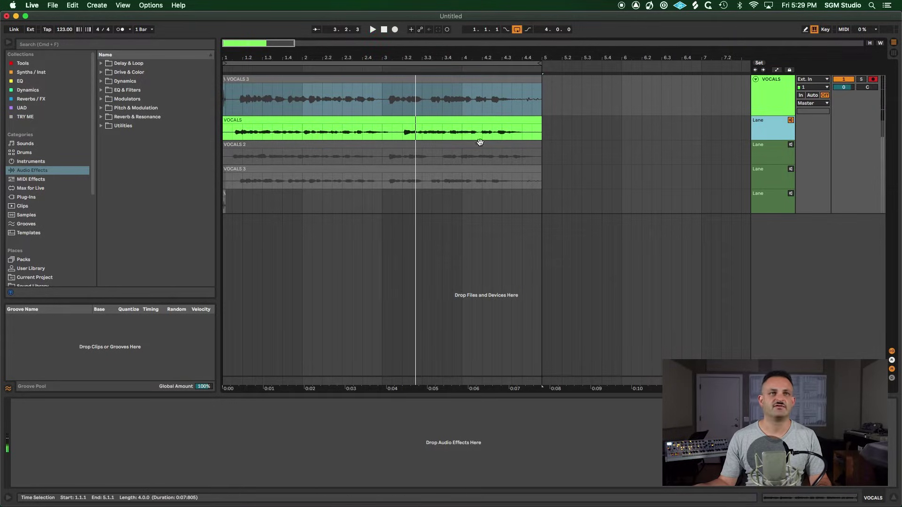
Delete the leftover fourth take lane of the VOCALS track, including its short clip fragment at bar 1
{"action": "left_click_drag", "start_coordinate": [234, 199], "coordinate": [191, 199]}
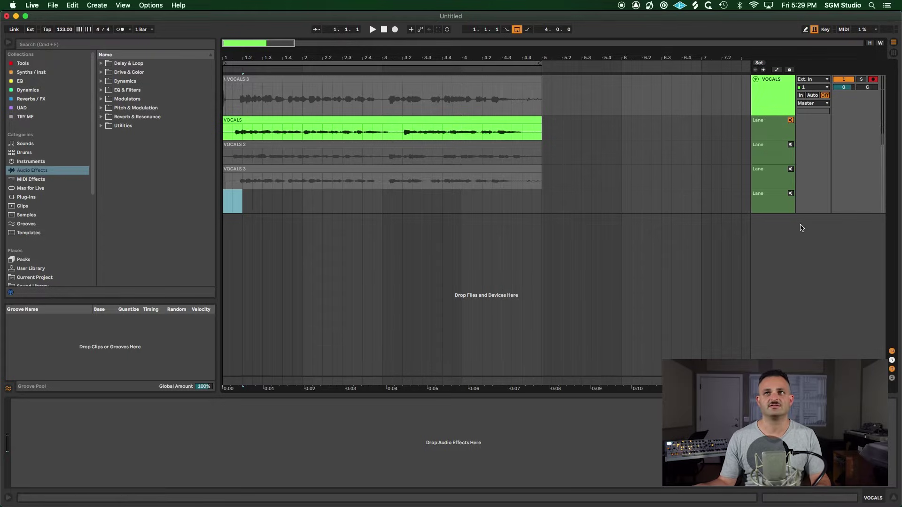
{"action": "left_click", "coordinate": [765, 184]}
{"action": "left_click", "coordinate": [764, 209]}
{"action": "right_click", "coordinate": [763, 210]}
{"action": "left_click", "coordinate": [769, 240]}
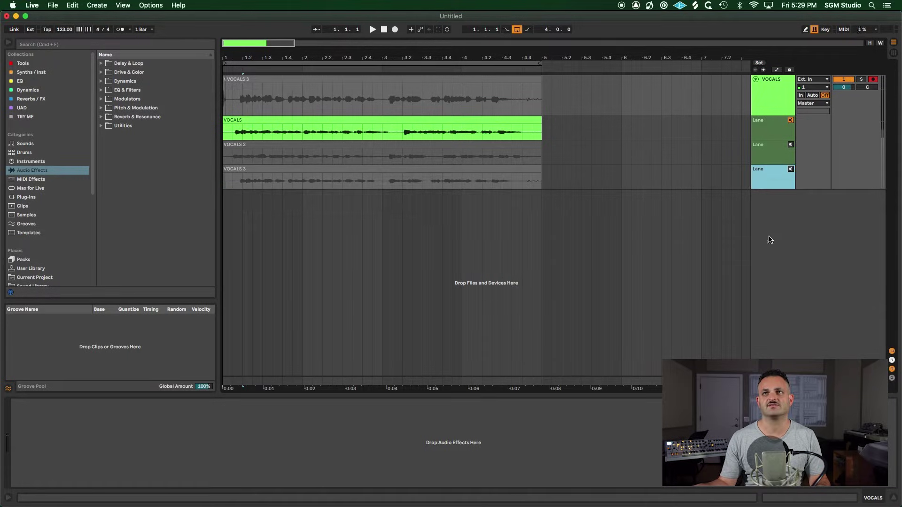
Audition the second and third take lanes one after the other
{"action": "left_click", "coordinate": [776, 149]}
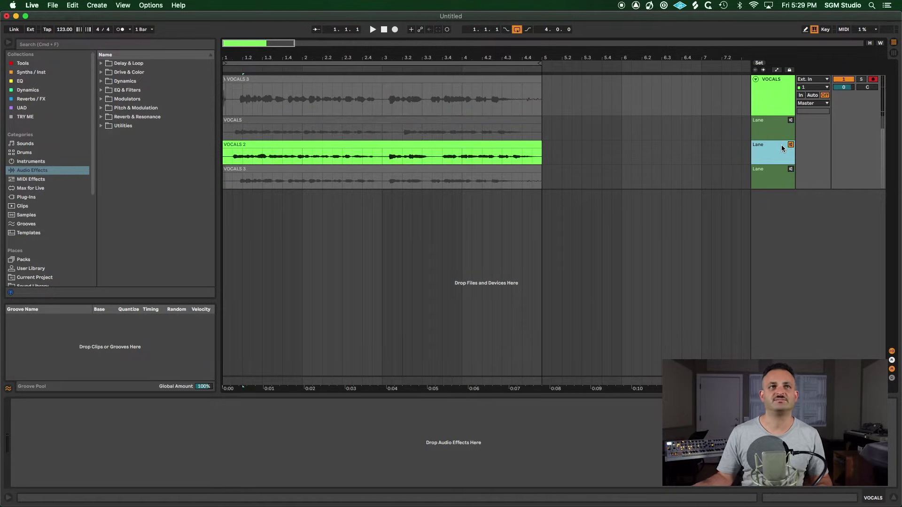
{"action": "key", "text": "space"}
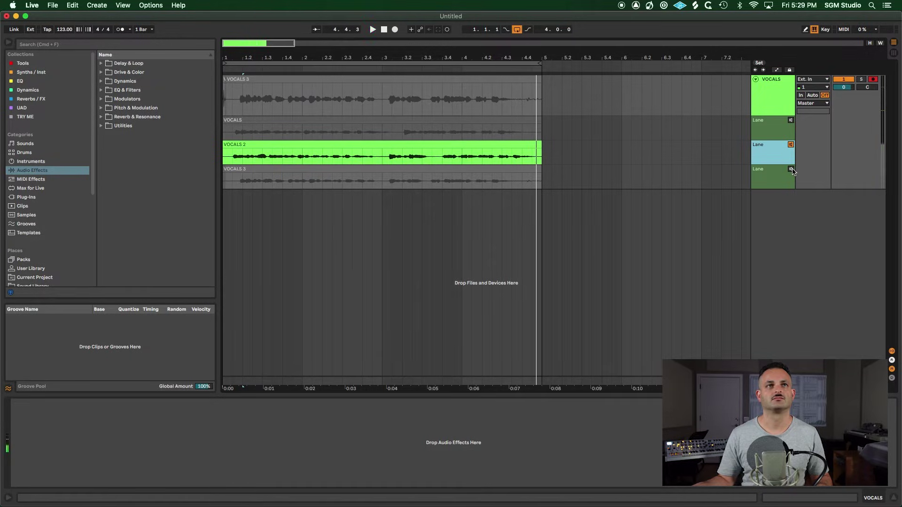
{"action": "left_click", "coordinate": [792, 169]}
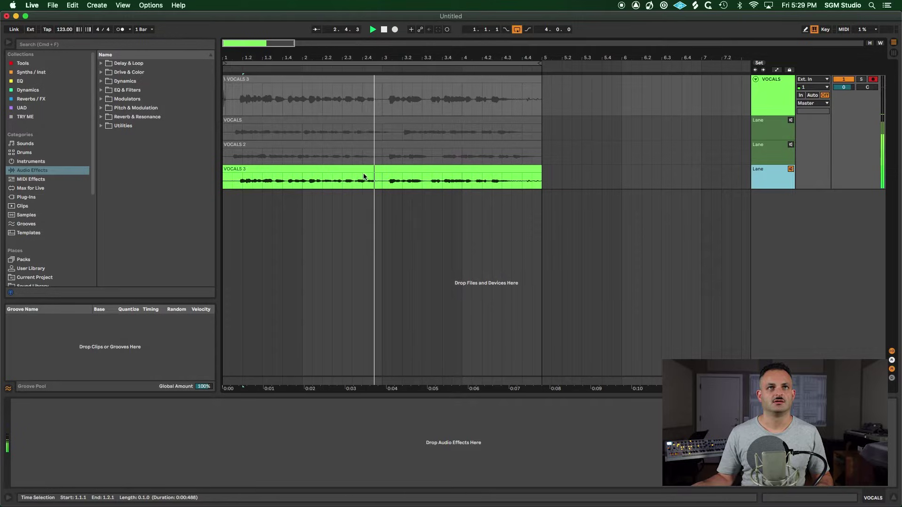
In Draw Mode, comp the VOCALS 3 take into the main track from 1.1.1 to 3.1.1
{"action": "left_click_drag", "start_coordinate": [382, 186], "coordinate": [171, 179]}
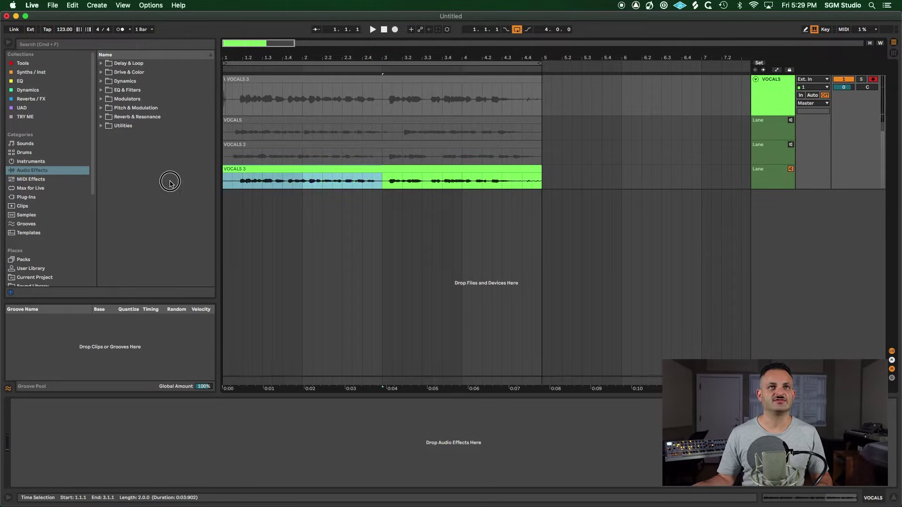
{"action": "key", "text": "b"}
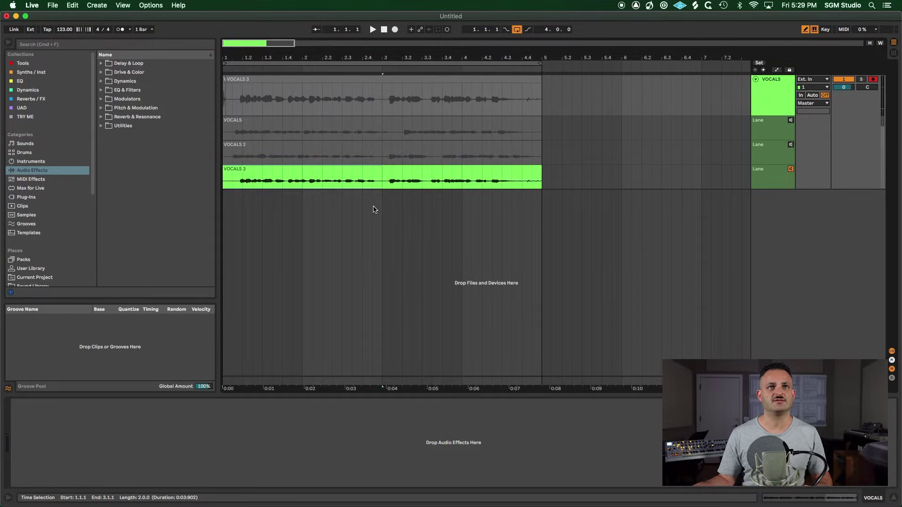
{"action": "key", "text": "b"}
{"action": "key", "text": "b"}
{"action": "left_click_drag", "start_coordinate": [382, 177], "coordinate": [209, 174]}
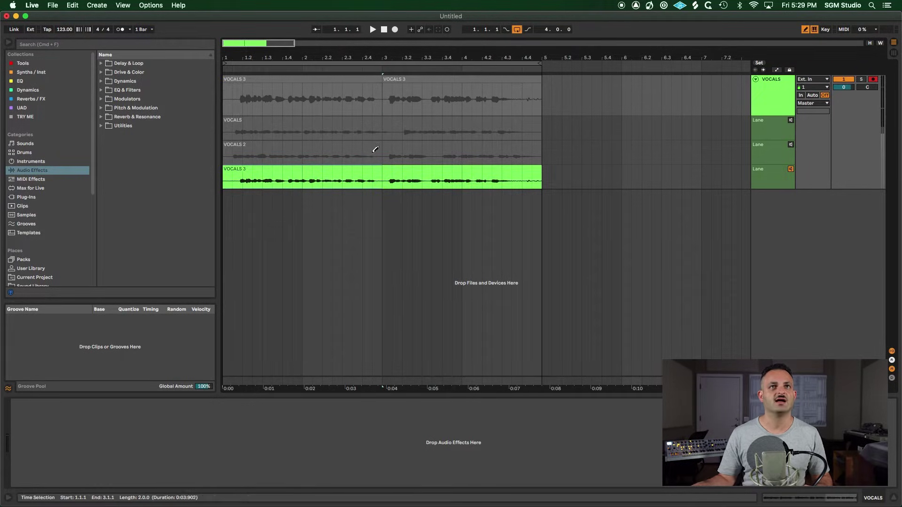
Comp VOCALS 2 from bar 3 to 3.3.3, VOCALS 3 from 3.3.3 to 5.1.1, and VOCALS 2 from 3.4.1 to 4.1.1, then leave Draw Mode
{"action": "left_click_drag", "start_coordinate": [382, 150], "coordinate": [435, 152]}
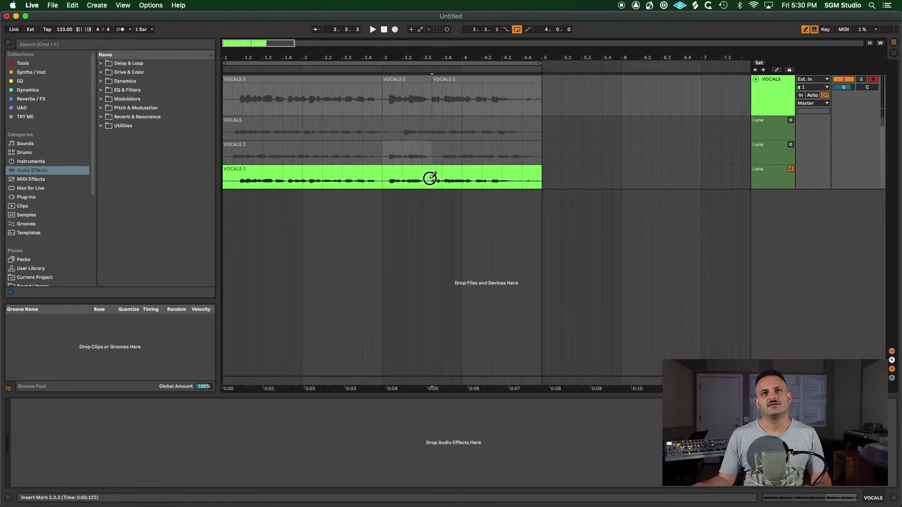
{"action": "left_click_drag", "start_coordinate": [430, 179], "coordinate": [538, 171]}
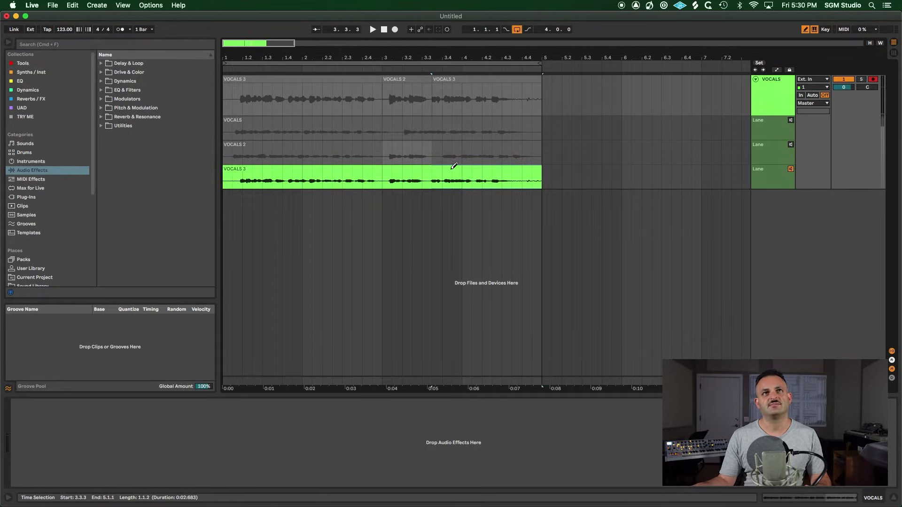
{"action": "mouse_move", "coordinate": [445, 148]}
{"action": "left_mouse_down"}
{"action": "mouse_move", "coordinate": [499, 147]}
{"action": "mouse_move", "coordinate": [461, 149]}
{"action": "left_mouse_up"}
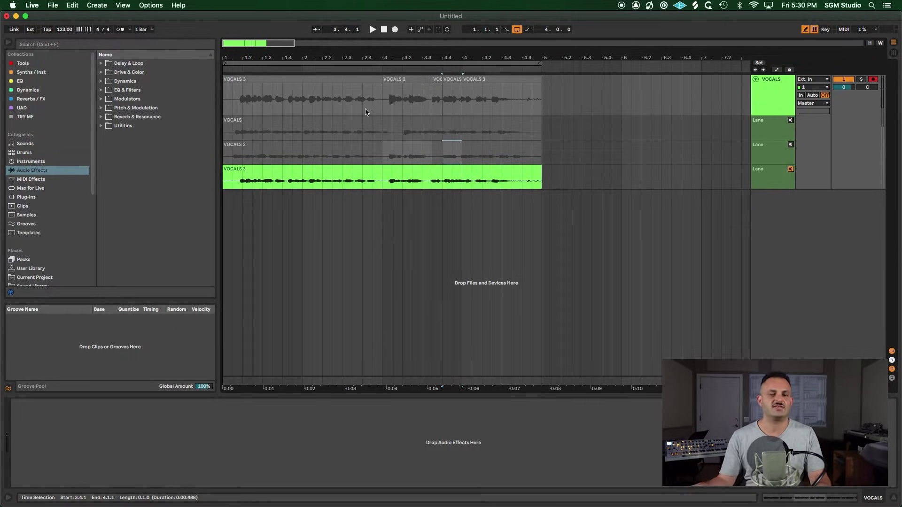
{"action": "key", "text": "b"}
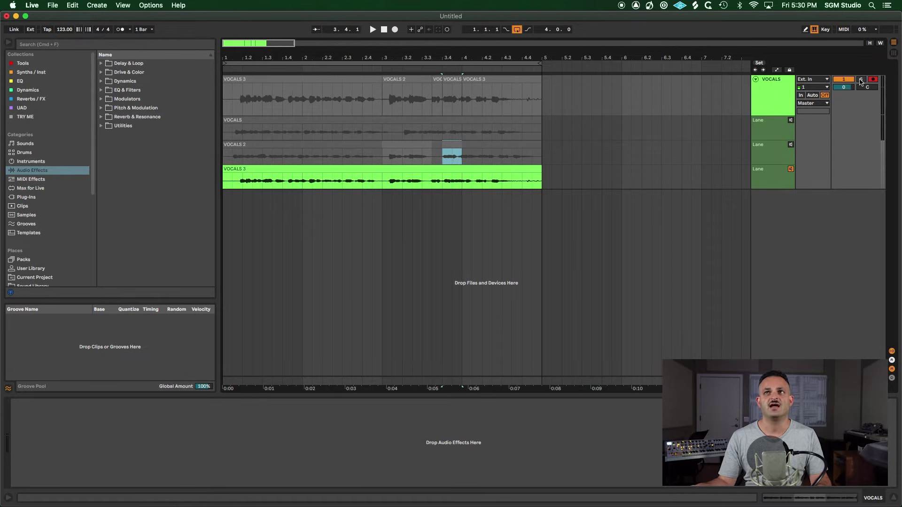
Turn off auditioning of the third take lane and play the comped main track from the start
{"action": "left_click", "coordinate": [792, 169]}
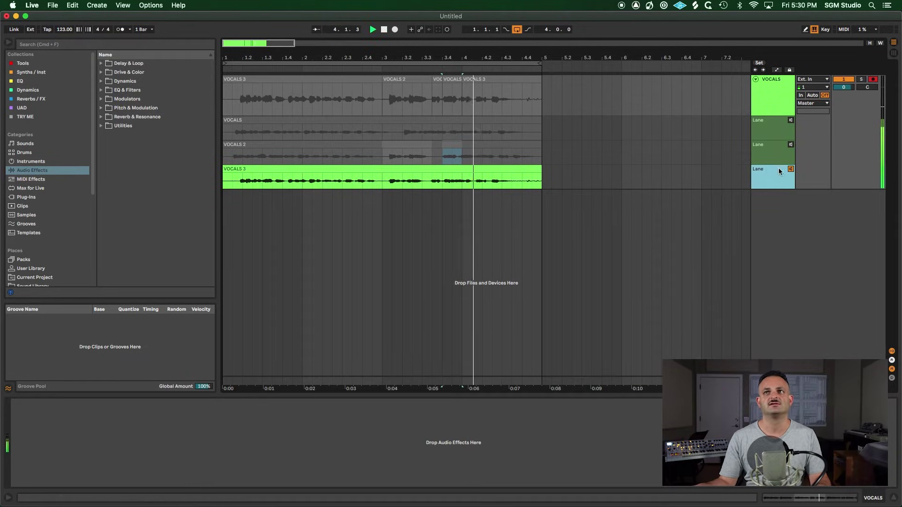
{"action": "left_click", "coordinate": [239, 71]}
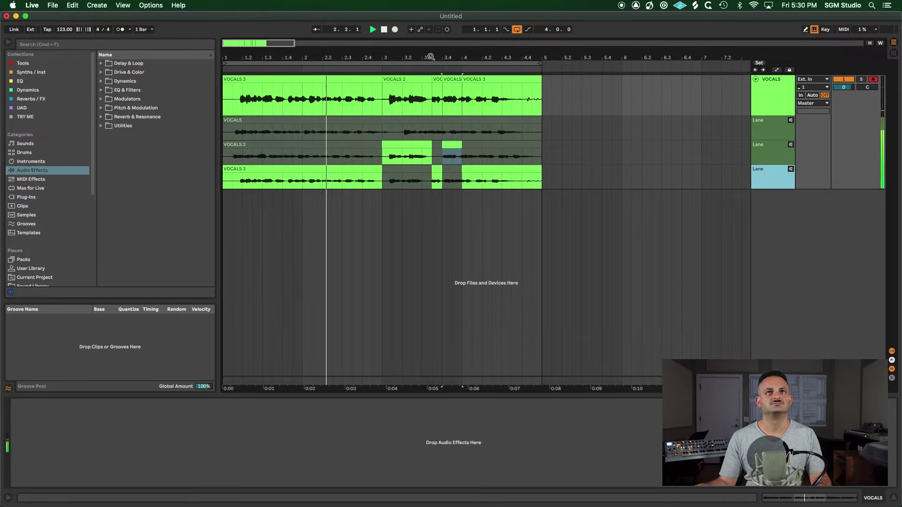
{"action": "scroll", "coordinate": [421, 77], "scroll_direction": "up", "scroll_amount": 2}
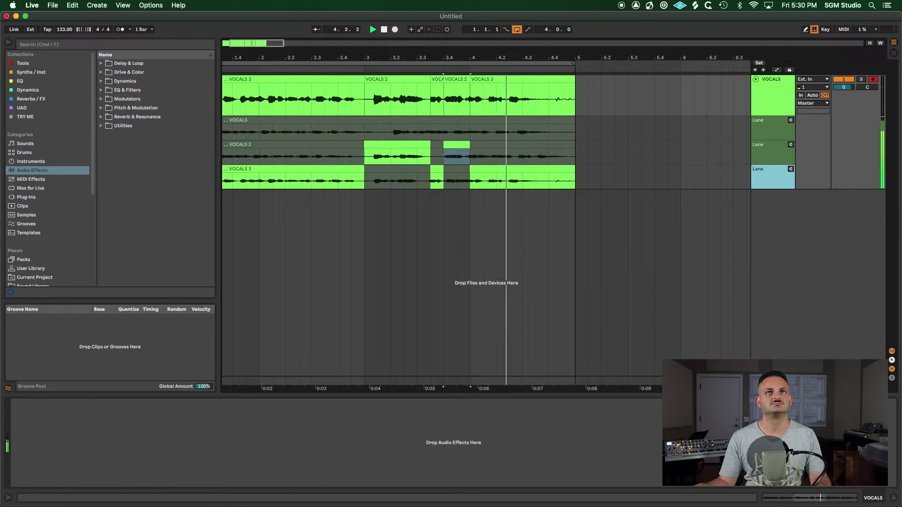
{"action": "scroll", "coordinate": [437, 94], "scroll_direction": "up", "scroll_amount": 5}
{"action": "key", "text": "space"}
Extend the start of the last VOCALS 3 clip back to 3.4.1 over the short VOCALS 2 segment, and trim its end to 4.4
{"action": "left_click_drag", "start_coordinate": [522, 77], "coordinate": [505, 82]}
{"action": "key", "text": "space"}
{"action": "left_click", "coordinate": [441, 78]}
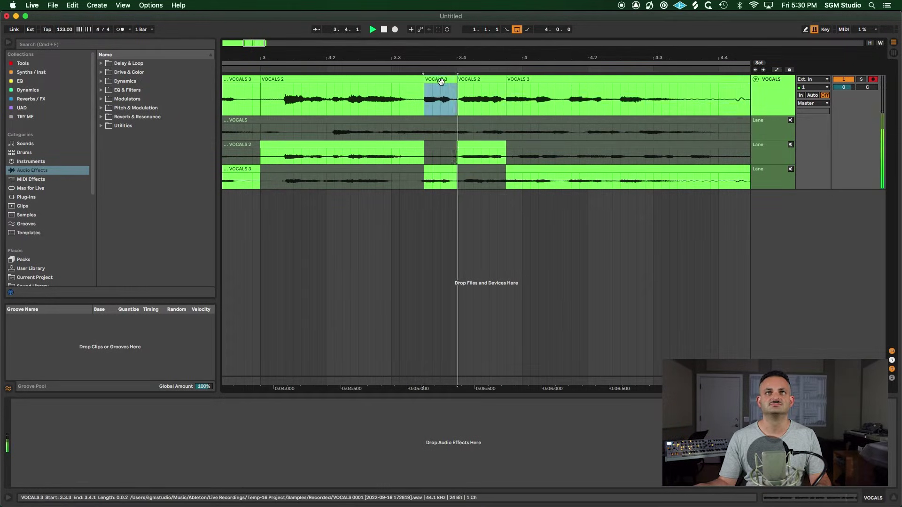
{"action": "left_click_drag", "start_coordinate": [506, 76], "coordinate": [454, 80]}
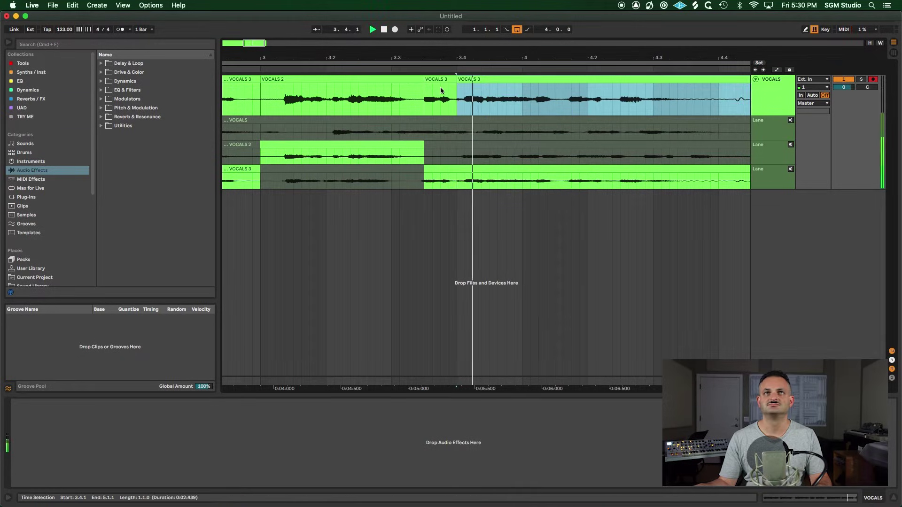
{"action": "key", "text": "super+a"}
{"action": "left_click", "coordinate": [396, 69]}
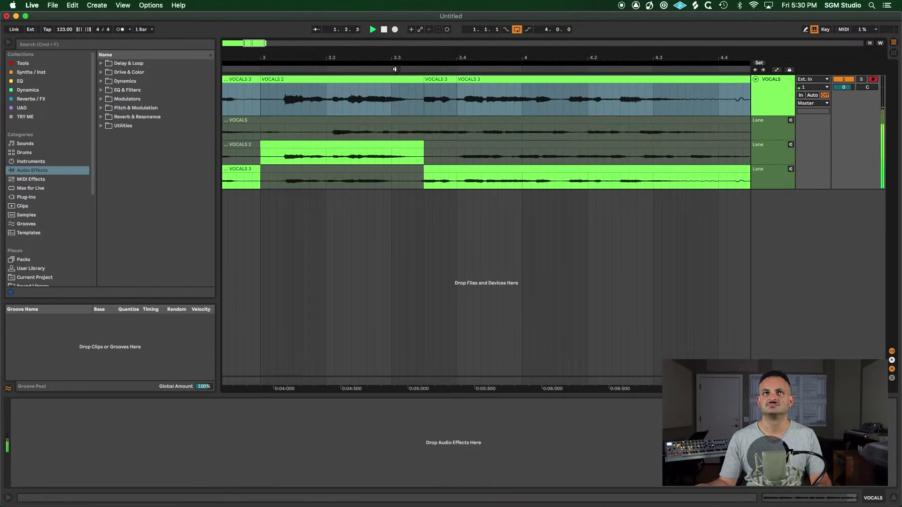
{"action": "key", "text": "minus"}
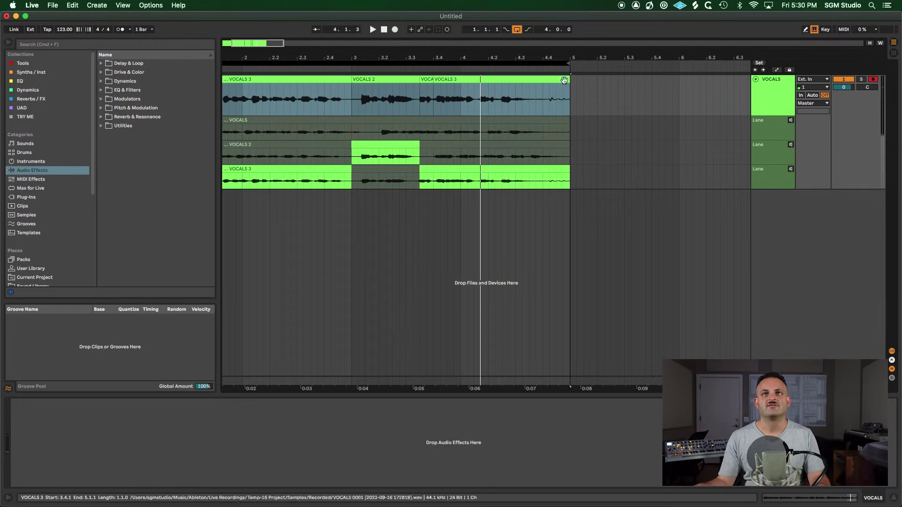
{"action": "left_click_drag", "start_coordinate": [569, 79], "coordinate": [543, 80]}
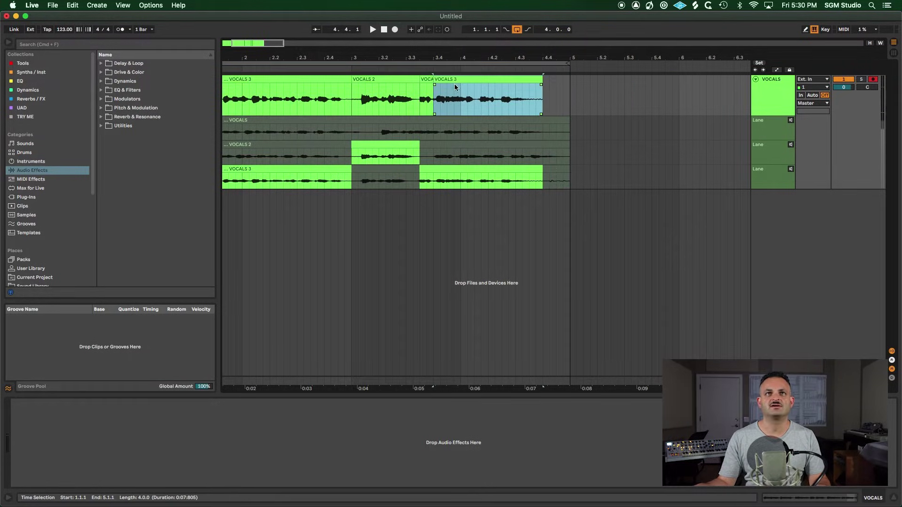
Add crossfades at the joins between the comped clips and extend the VOCALS 2 clip slightly past 3.3.3
{"action": "left_click", "coordinate": [389, 78], "text": "shift"}
{"action": "left_click", "coordinate": [329, 78], "text": "shift"}
{"action": "left_click", "coordinate": [352, 85]}
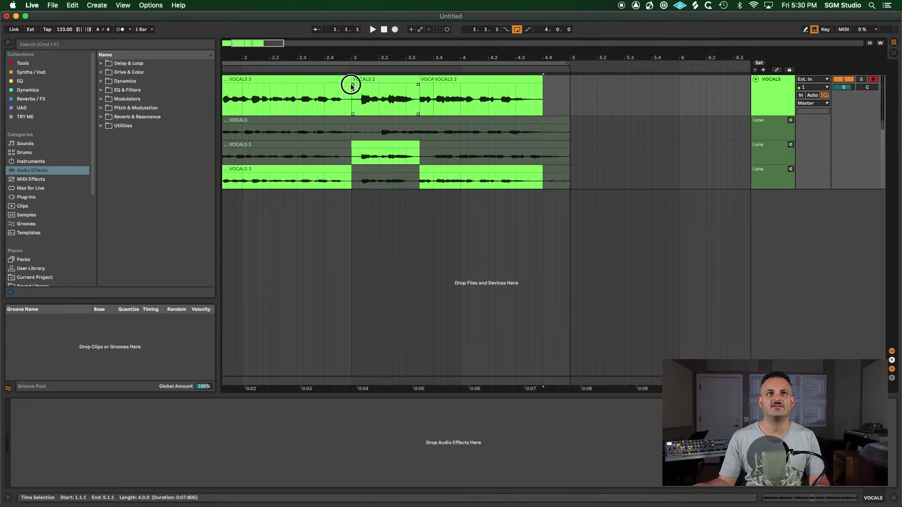
{"action": "left_click_drag", "start_coordinate": [351, 85], "coordinate": [342, 85]}
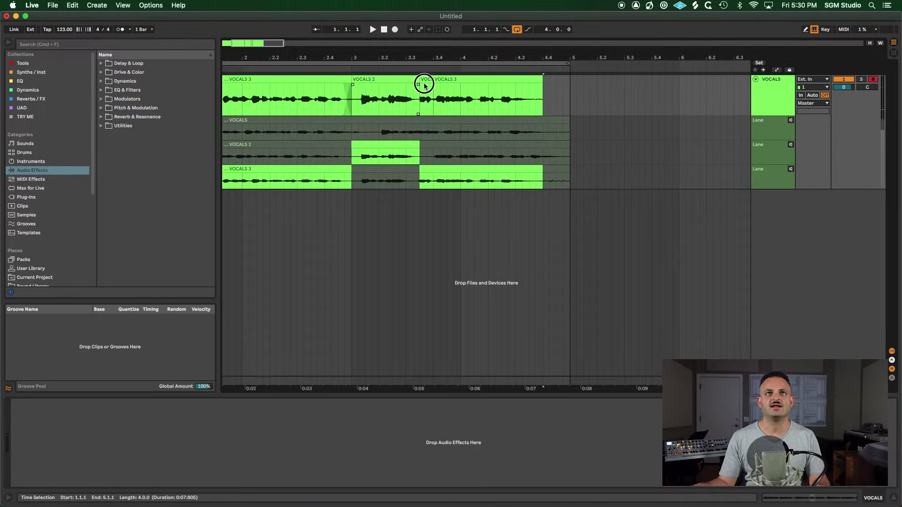
{"action": "left_click_drag", "start_coordinate": [424, 86], "coordinate": [434, 86]}
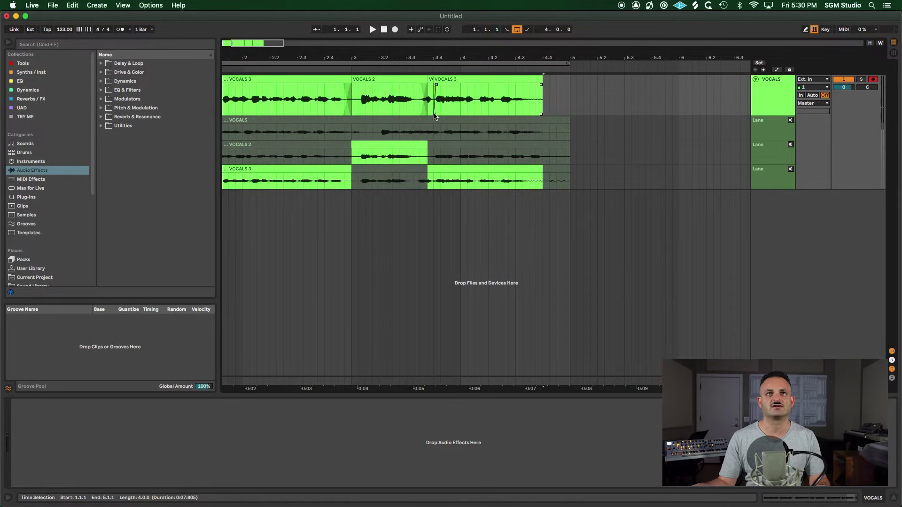
{"action": "left_click_drag", "start_coordinate": [434, 116], "coordinate": [429, 109]}
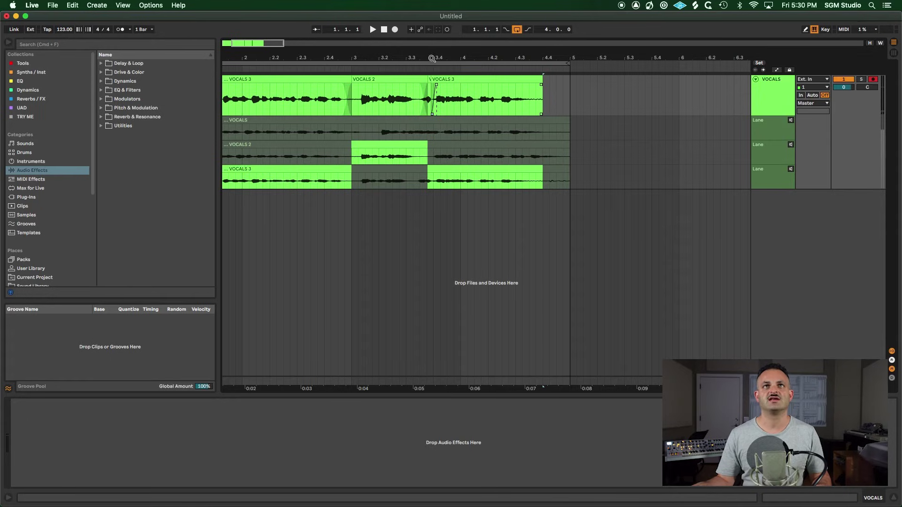
Play back the comped vocal across the crossfades and stop at the end of the phrase
{"action": "left_click_drag", "start_coordinate": [432, 58], "coordinate": [405, 58]}
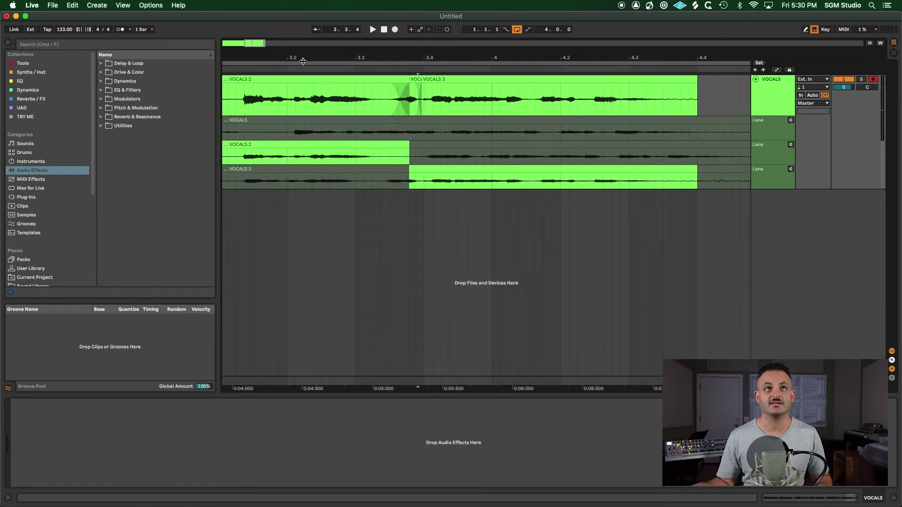
{"action": "left_click", "coordinate": [295, 68]}
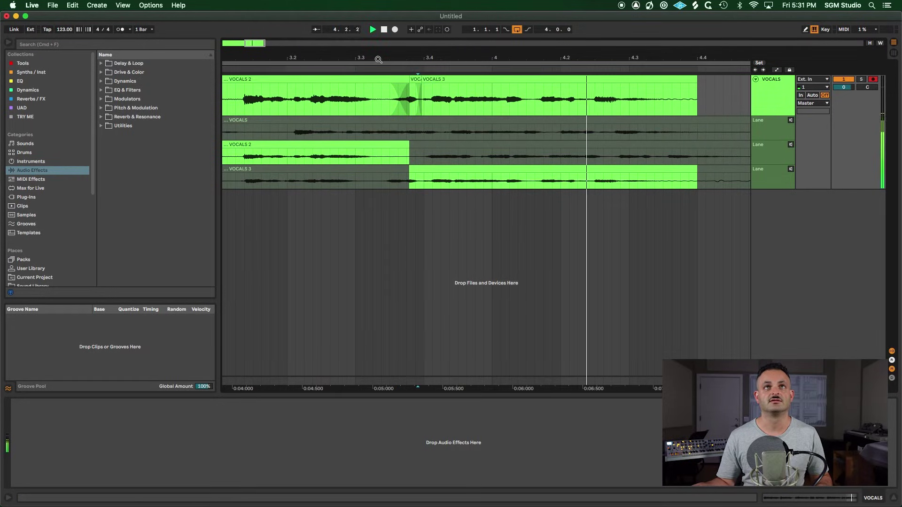
{"action": "left_click_drag", "start_coordinate": [375, 59], "coordinate": [374, 49]}
{"action": "key", "text": "space"}
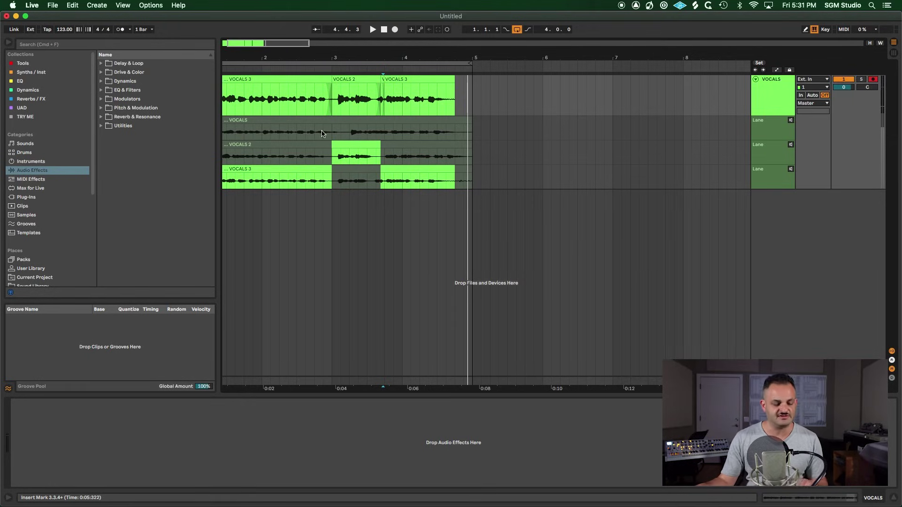
{"action": "scroll", "coordinate": [322, 133], "scroll_direction": "left", "scroll_amount": 3}
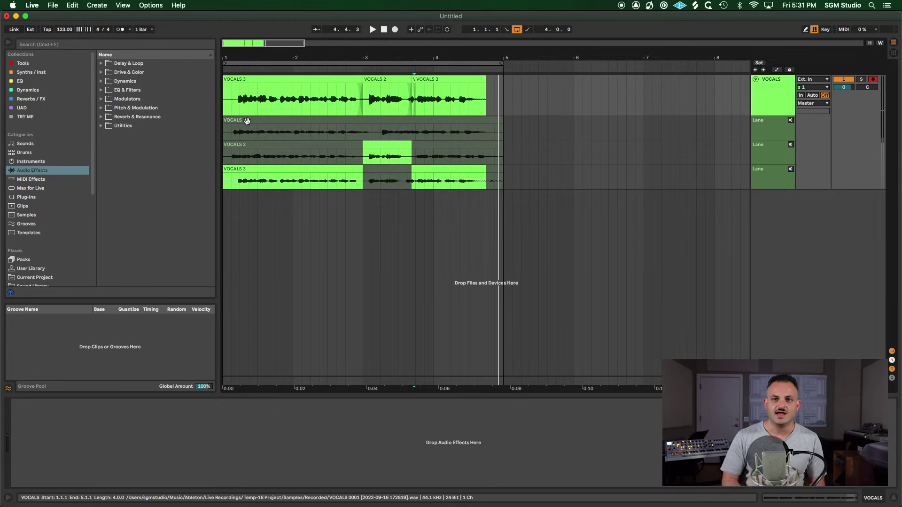